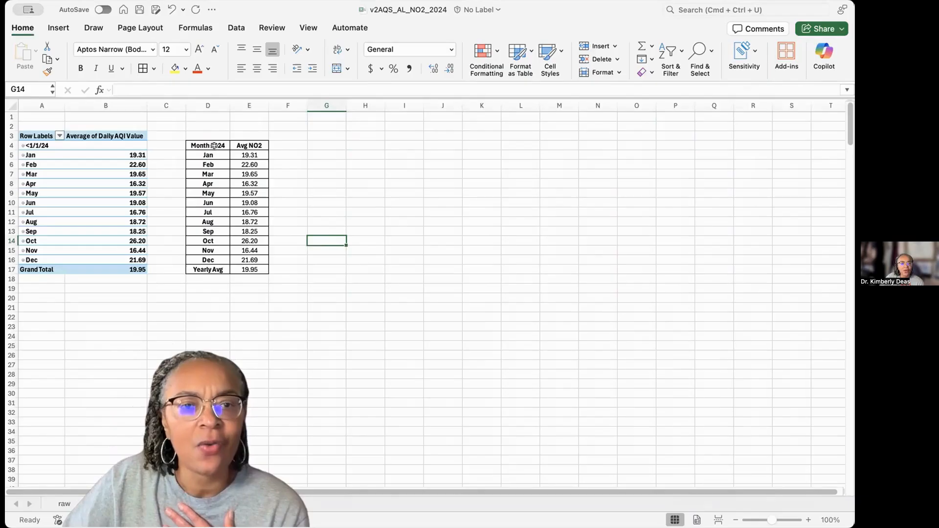
- Insert a recommended column chart from D4:E17 and enlarge it to cover about columns G to Q and rows 3 to 27
left_click_drag(210, 144, 243, 268)
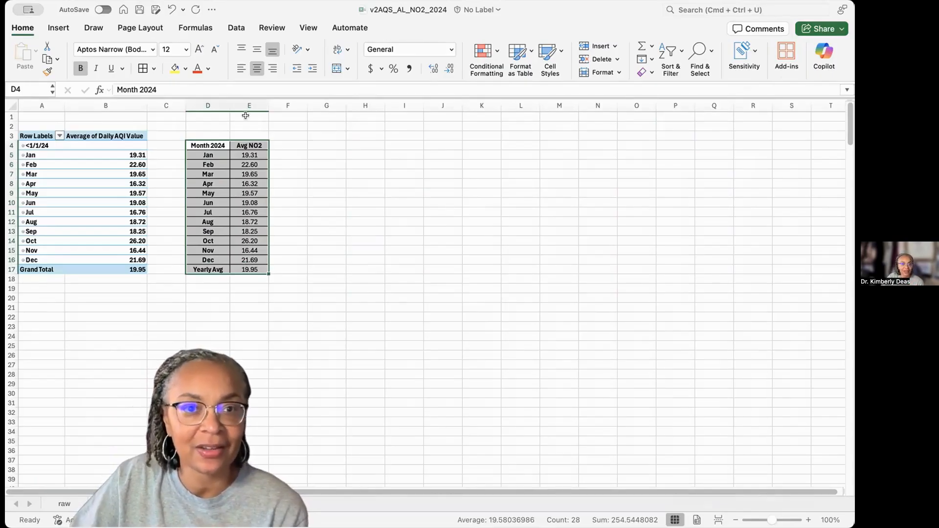
left_click(237, 28)
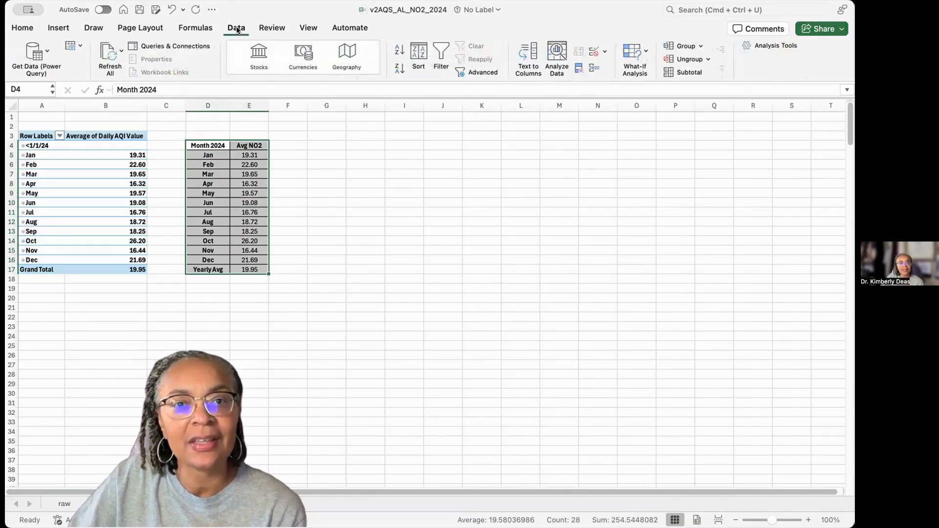
left_click(58, 28)
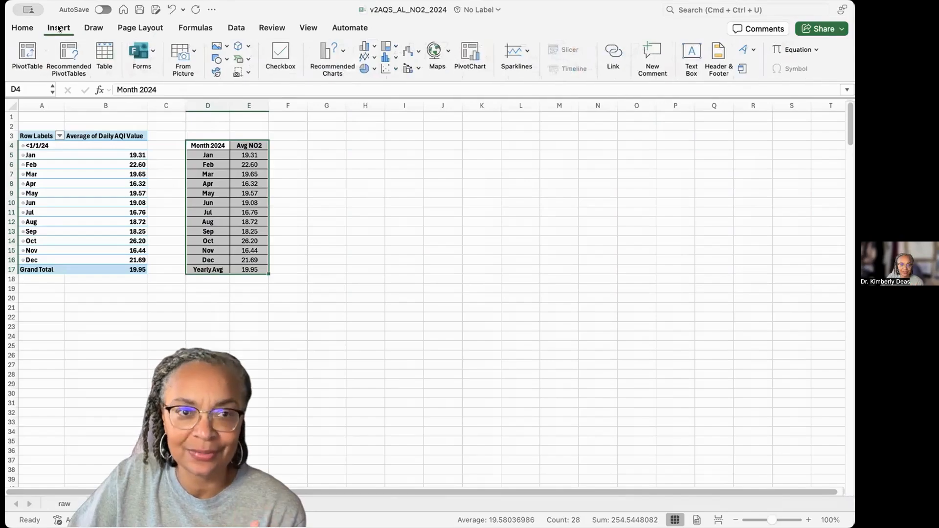
left_click(332, 61)
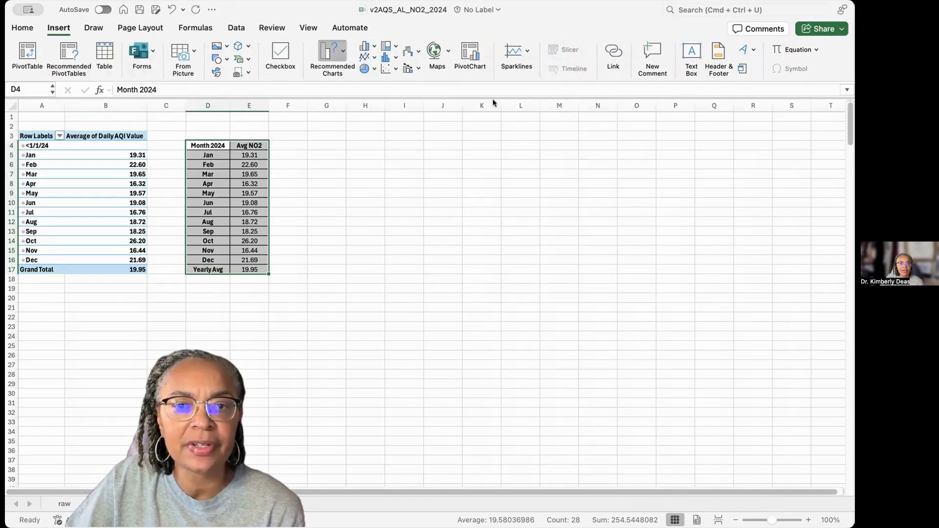
left_click(423, 122)
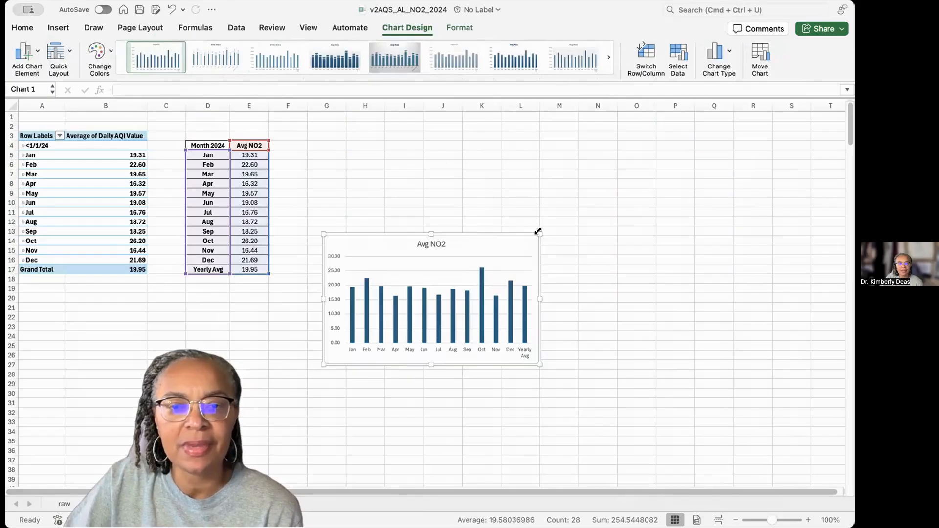
left_click_drag(540, 234, 662, 134)
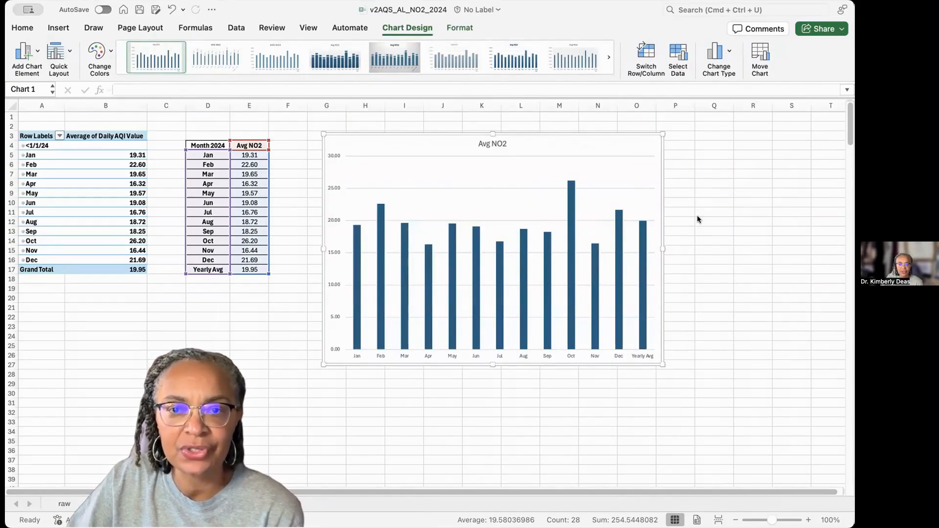
left_click_drag(662, 248, 723, 255)
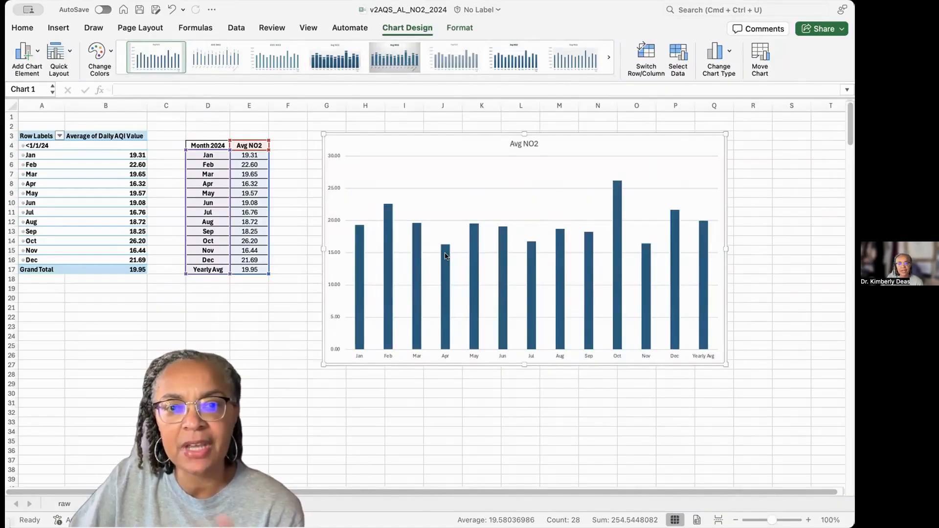
- Add data labels to the Avg NO2 columns in the chart
mouse_move(446, 255)
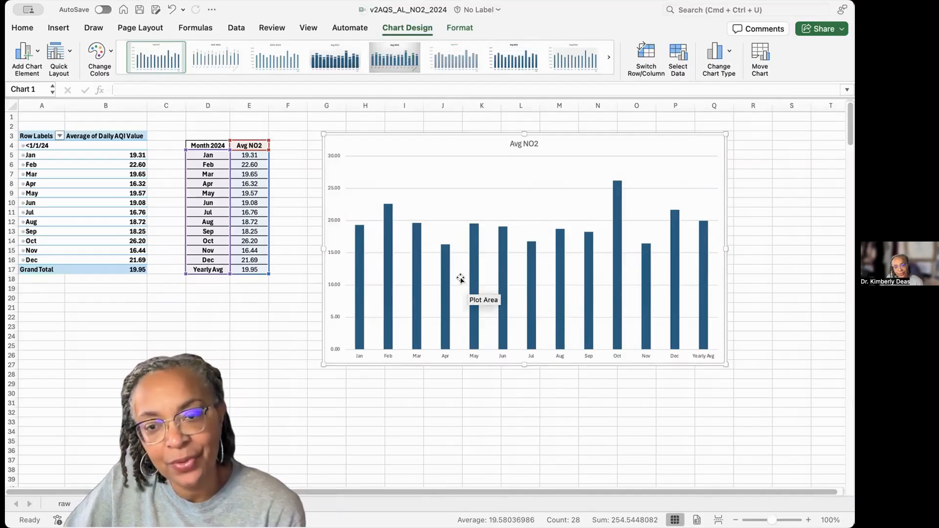
mouse_move(618, 193)
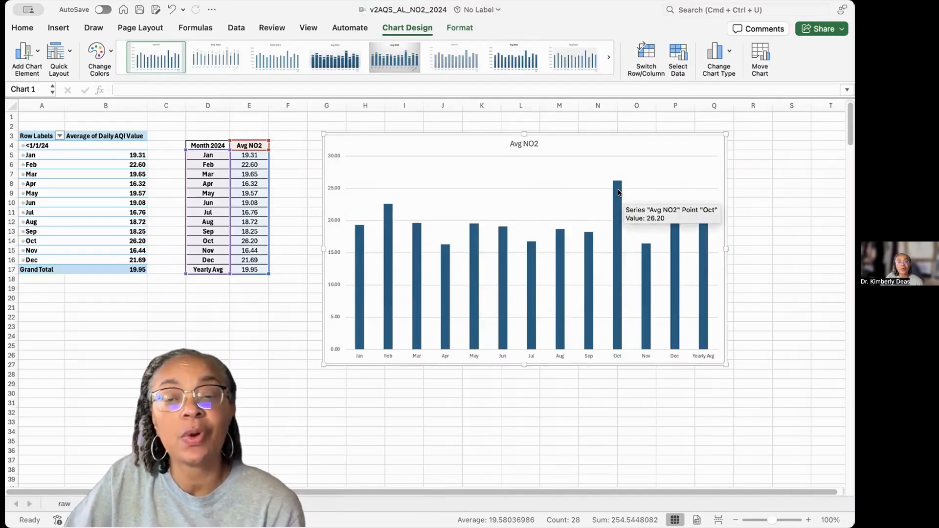
left_click(618, 192)
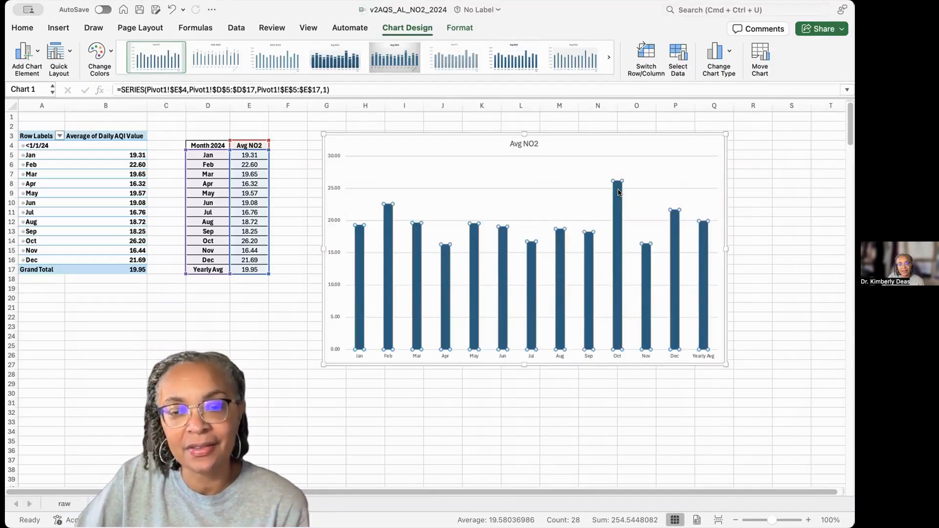
right_click(619, 193)
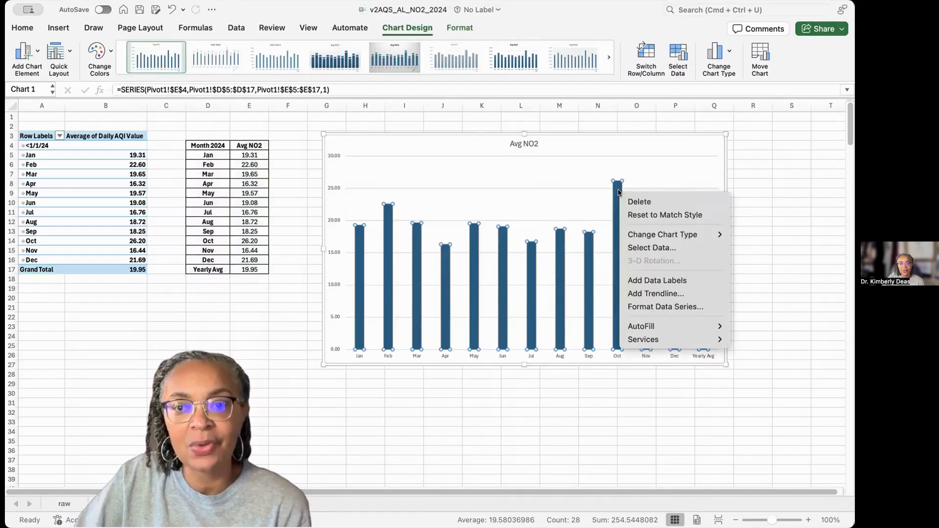
left_click(669, 279)
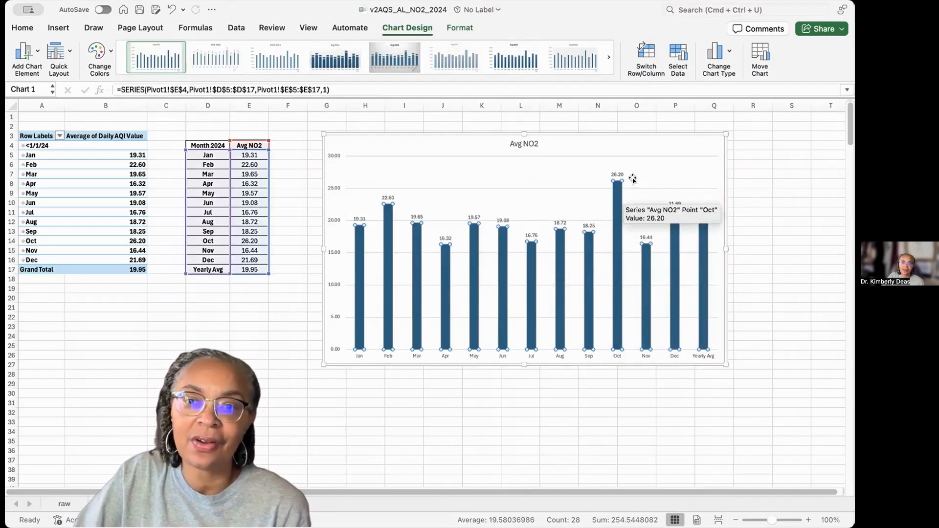
- Set the font size of the chart's data labels to 12
left_click(617, 173)
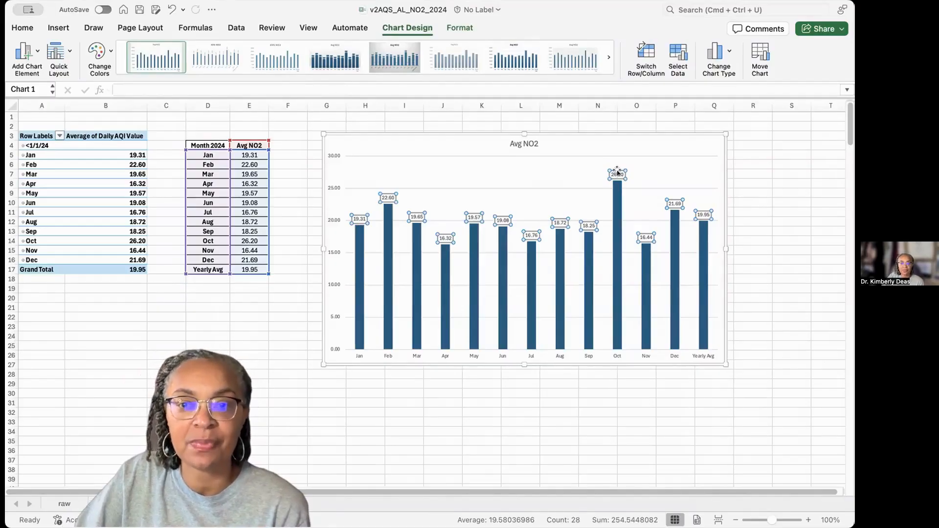
right_click(618, 173)
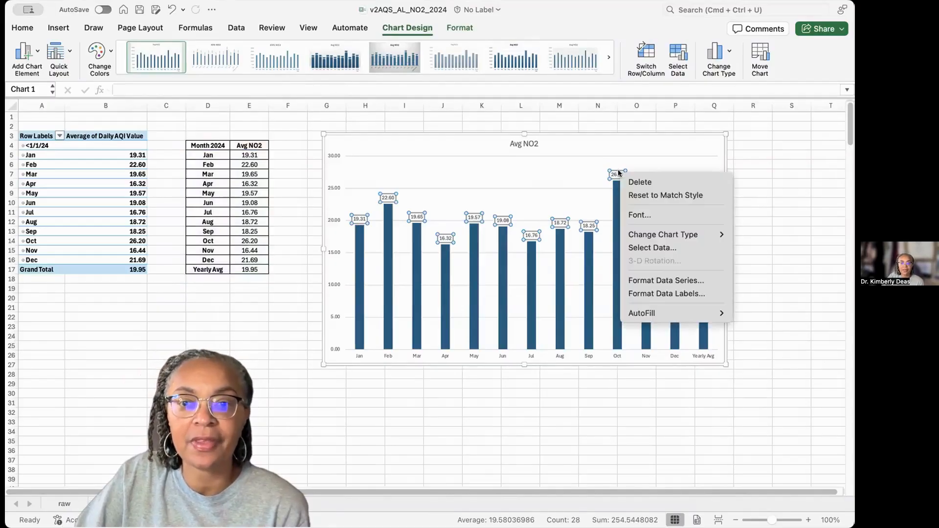
left_click(640, 215)
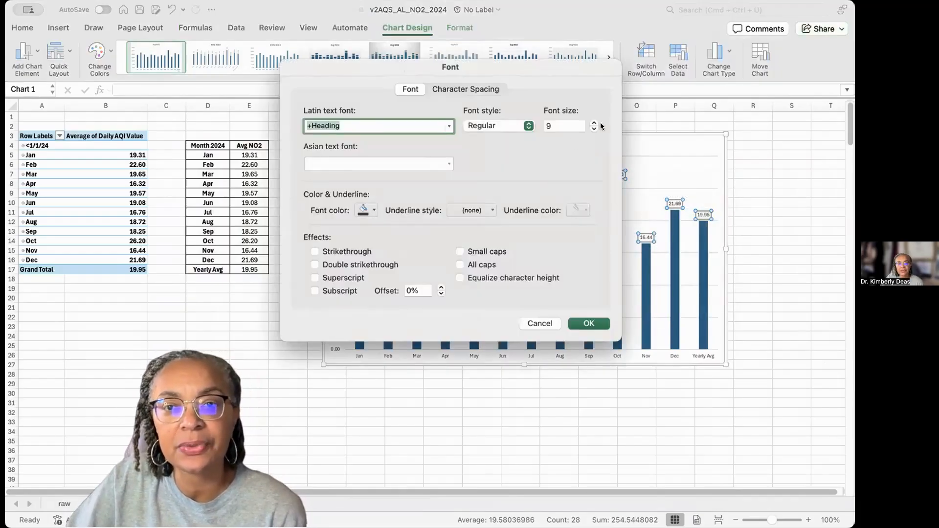
left_click(593, 121)
left_click(594, 122)
left_click(593, 122)
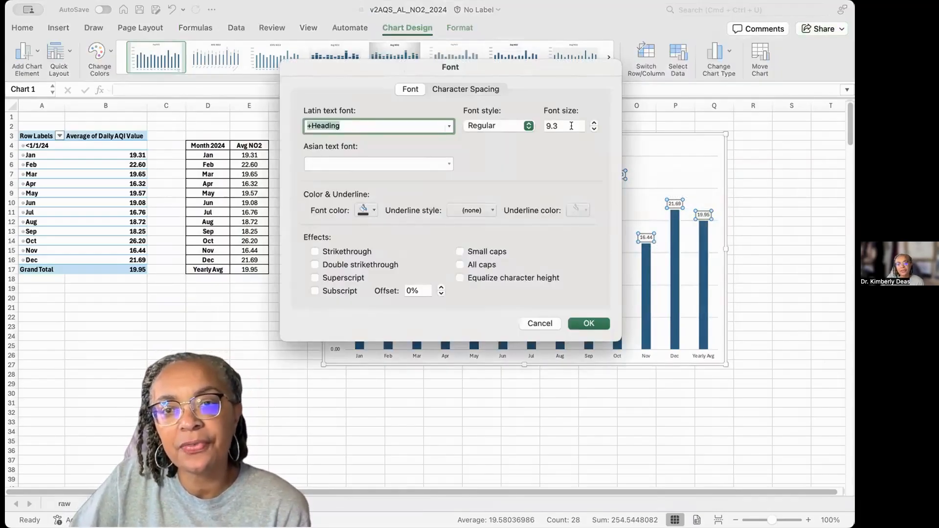
left_click(569, 125)
double_click(569, 126)
type("12")
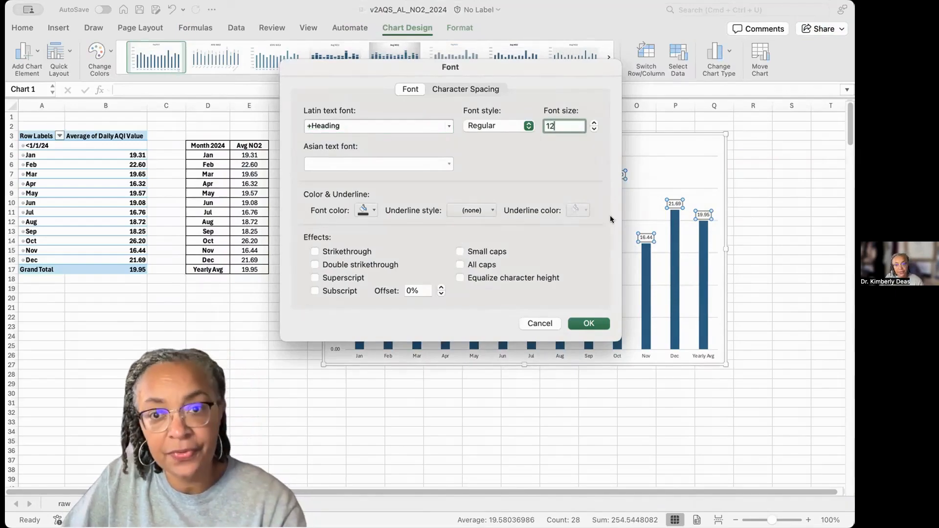
left_click(588, 322)
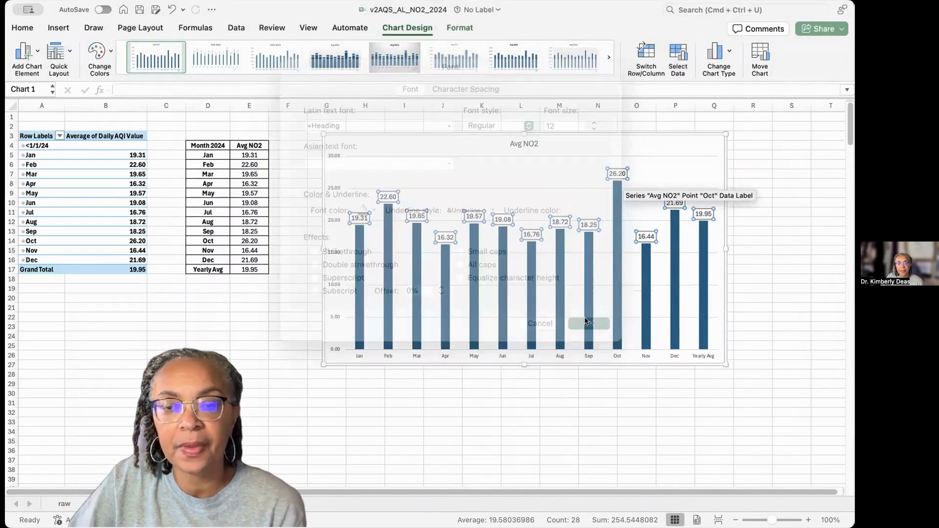
- Change the font style of the chart's data labels to Bold
right_click(617, 174)
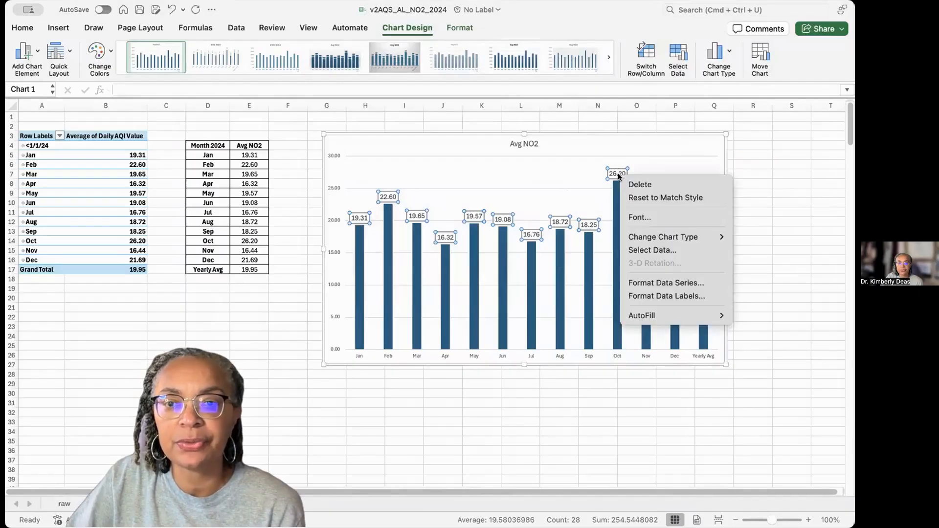
left_click(640, 217)
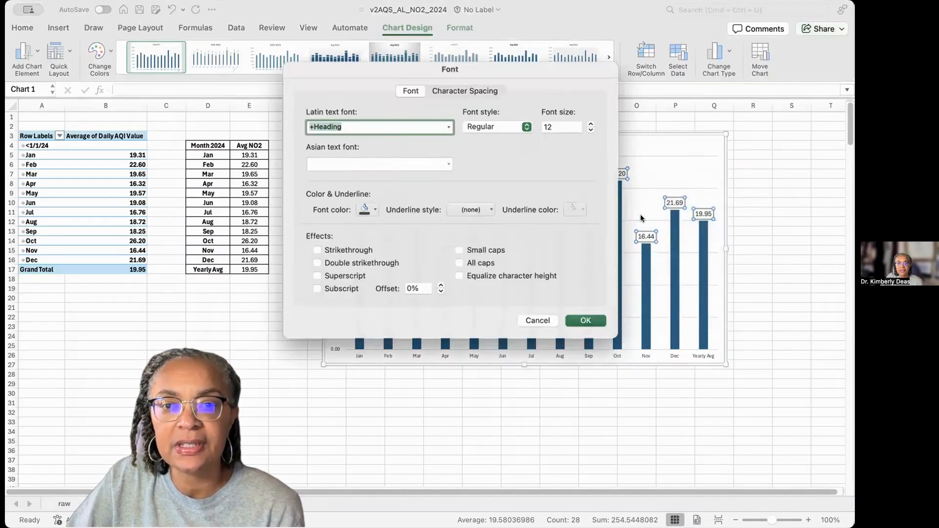
left_click(526, 125)
left_click(524, 151)
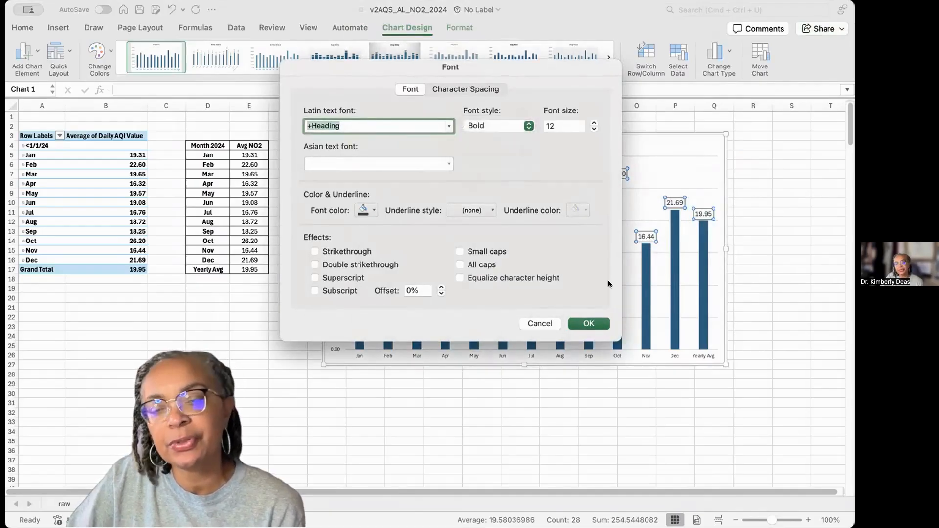
left_click(588, 324)
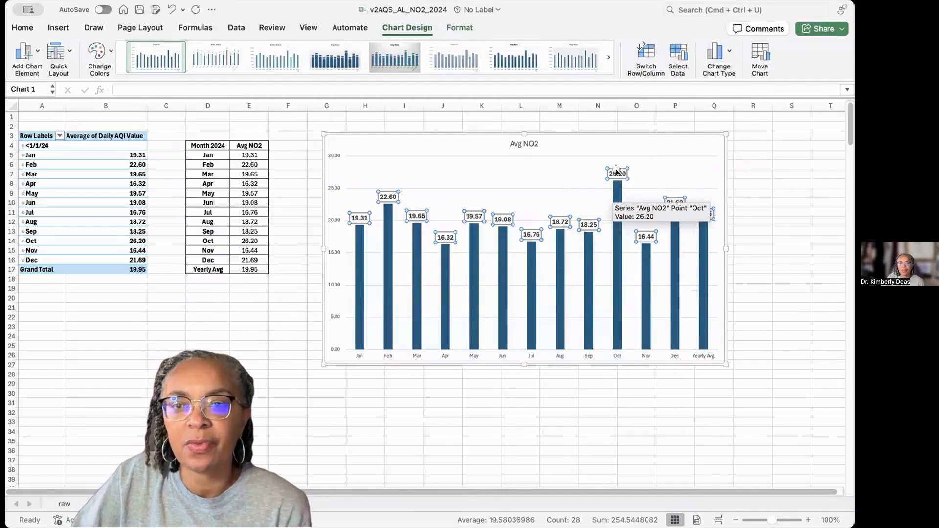
right_click(617, 176)
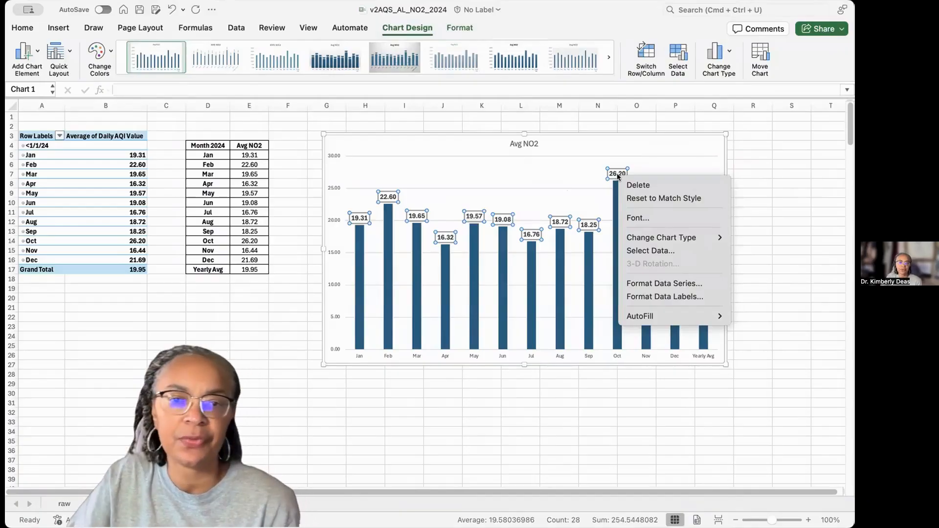
key("Escape")
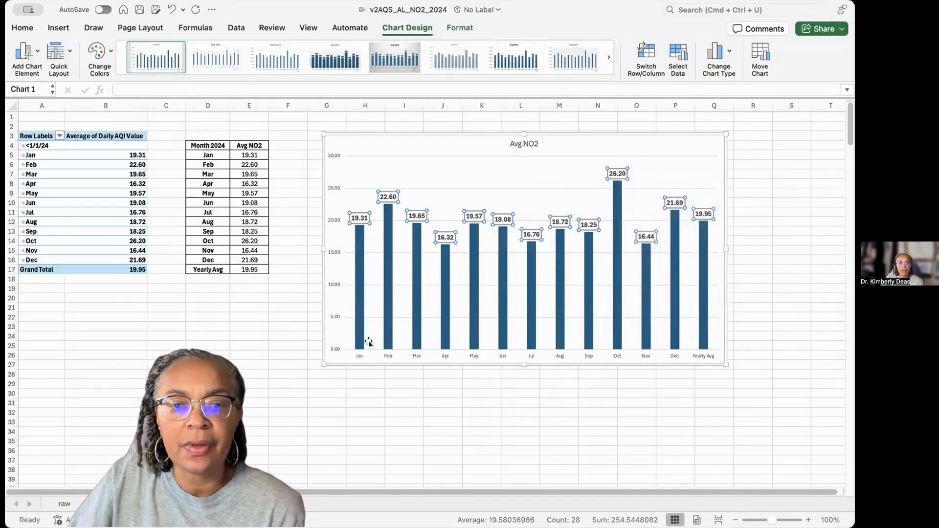
- Extend the chart to about column F and row 29, and format the month axis labels as Bold, size 12
left_click_drag(321, 364, 299, 383)
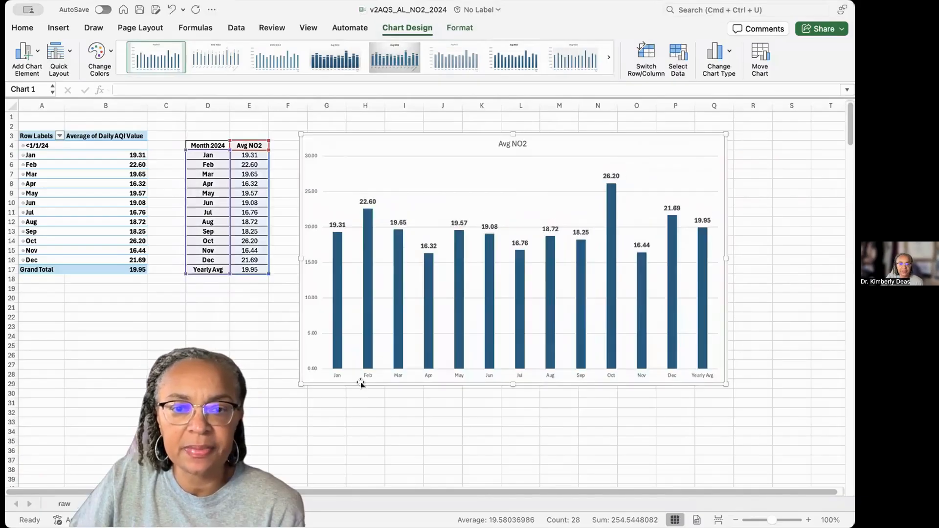
left_click(334, 375)
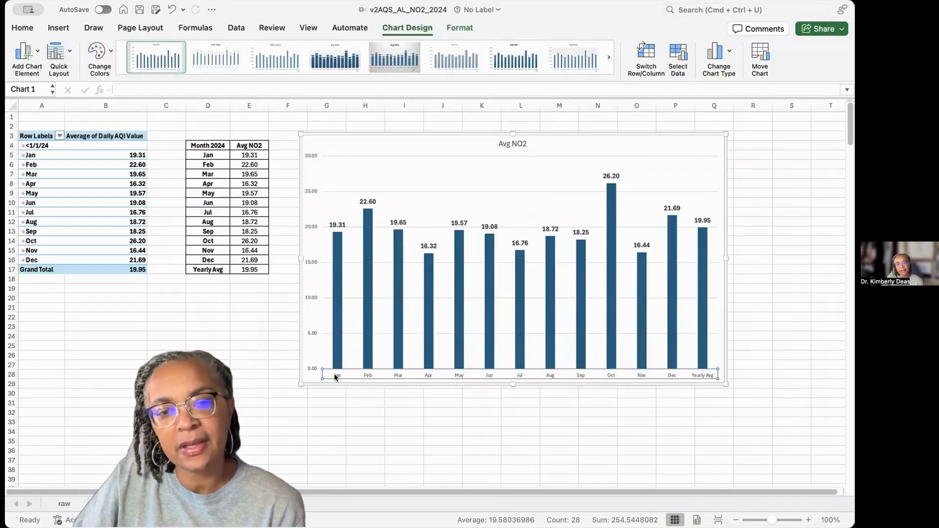
right_click(335, 375)
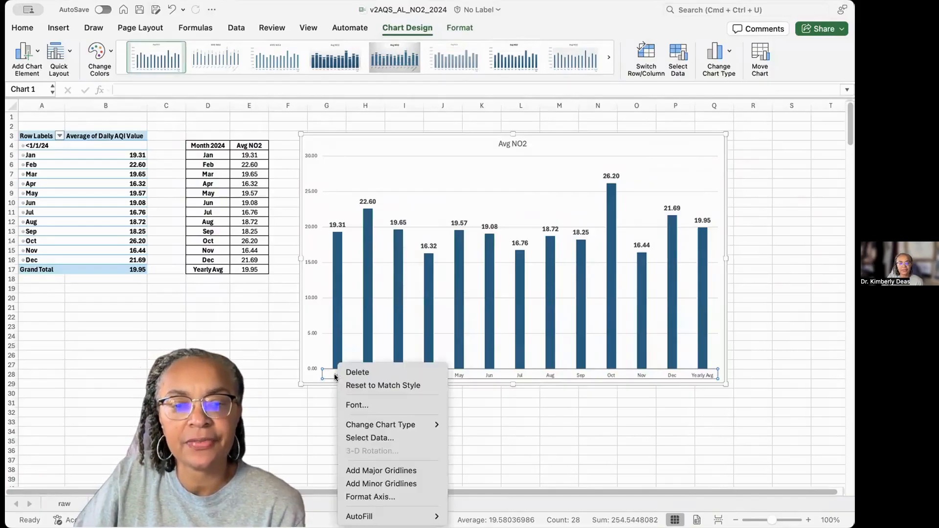
left_click(360, 405)
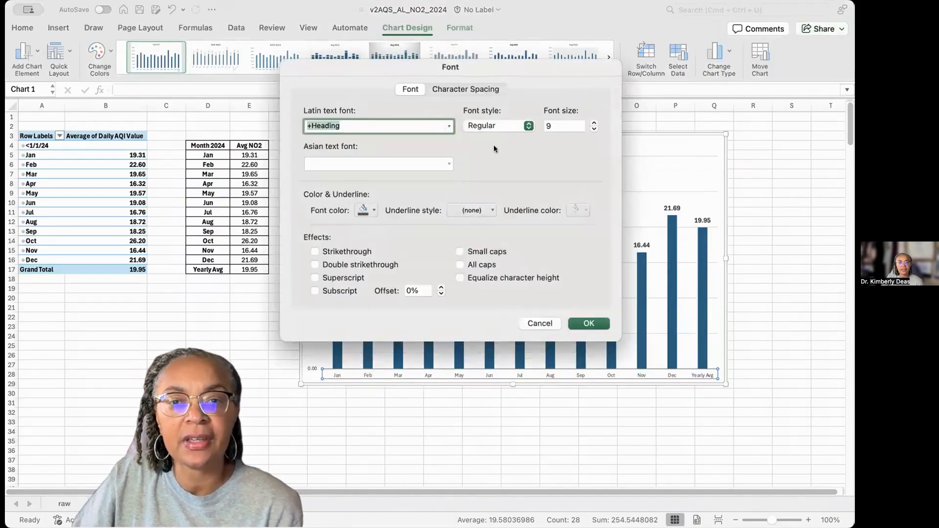
left_click(527, 127)
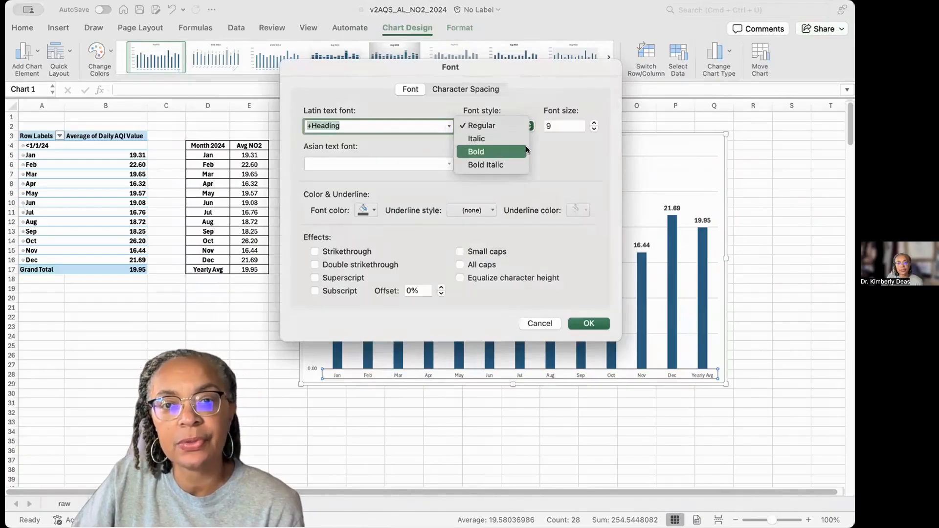
left_click(526, 146)
left_click(575, 124)
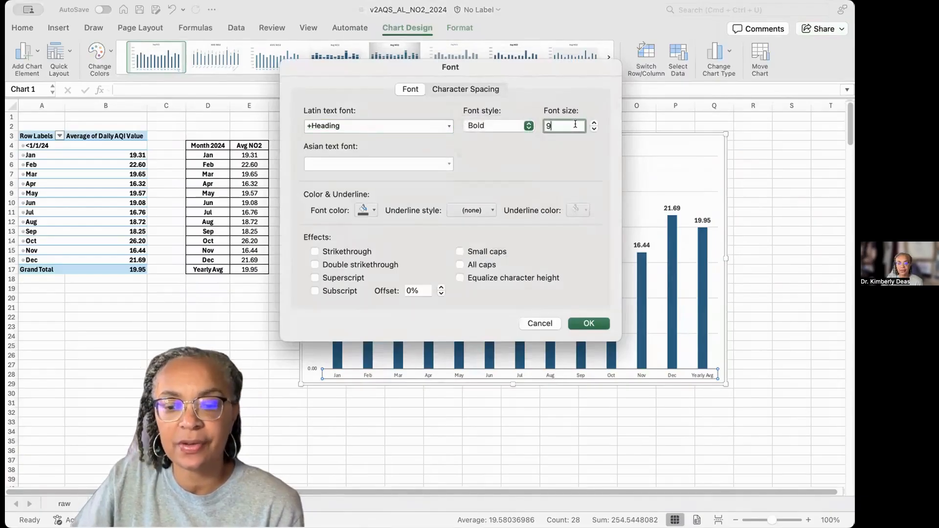
key("BackSpace")
type("12")
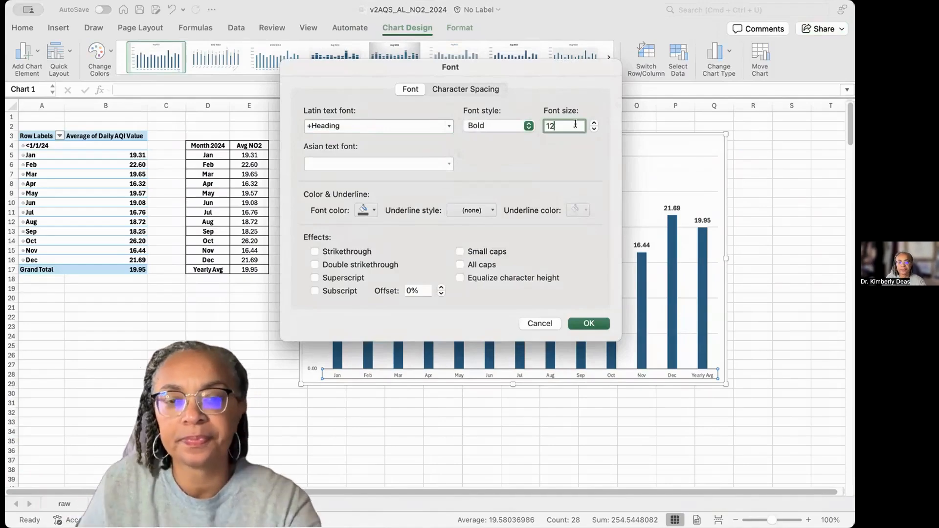
left_click(589, 324)
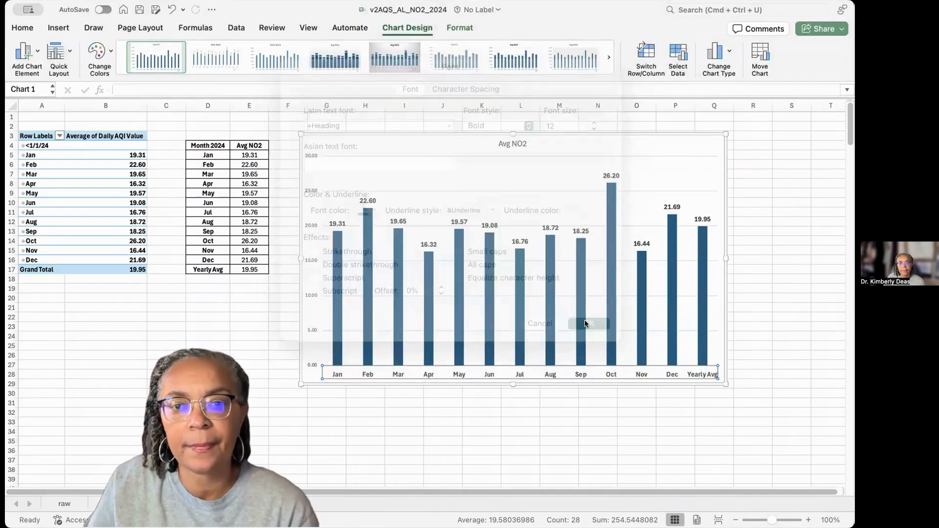
left_click(641, 439)
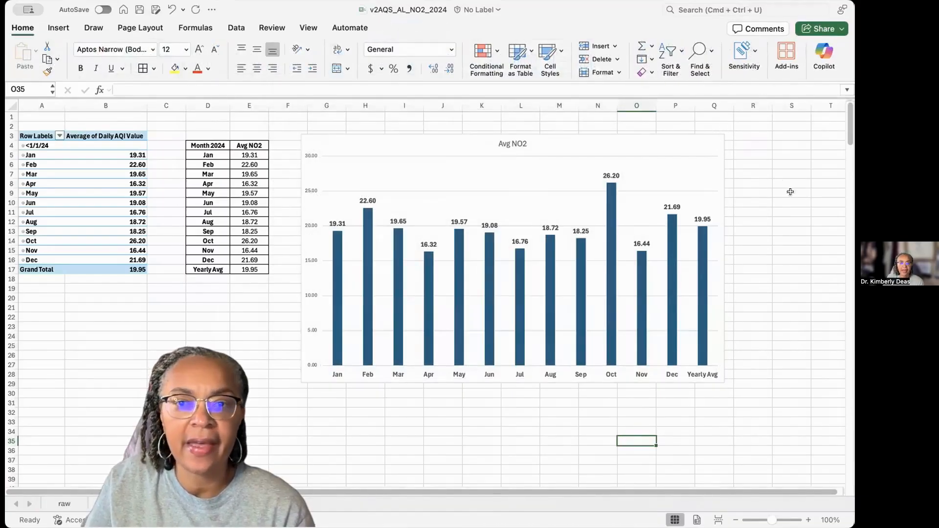
left_click(791, 202)
left_click(686, 154)
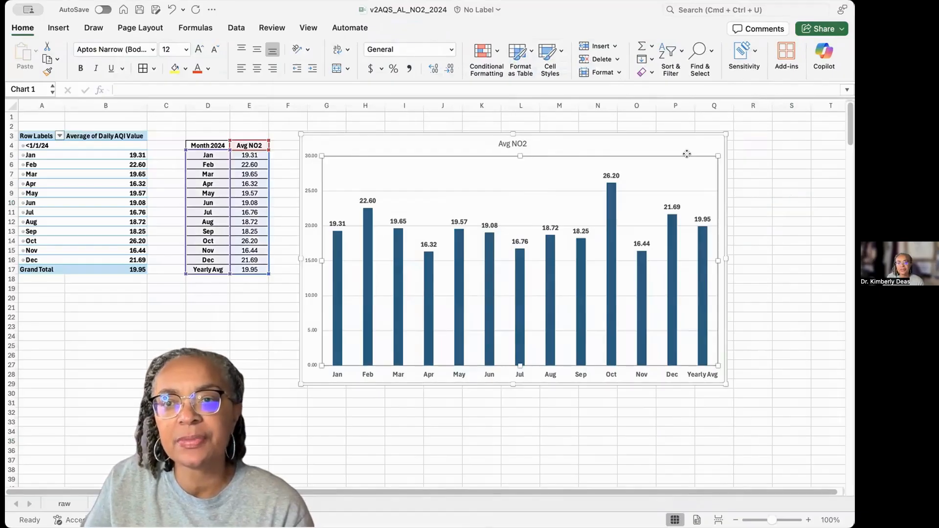
right_click(687, 156)
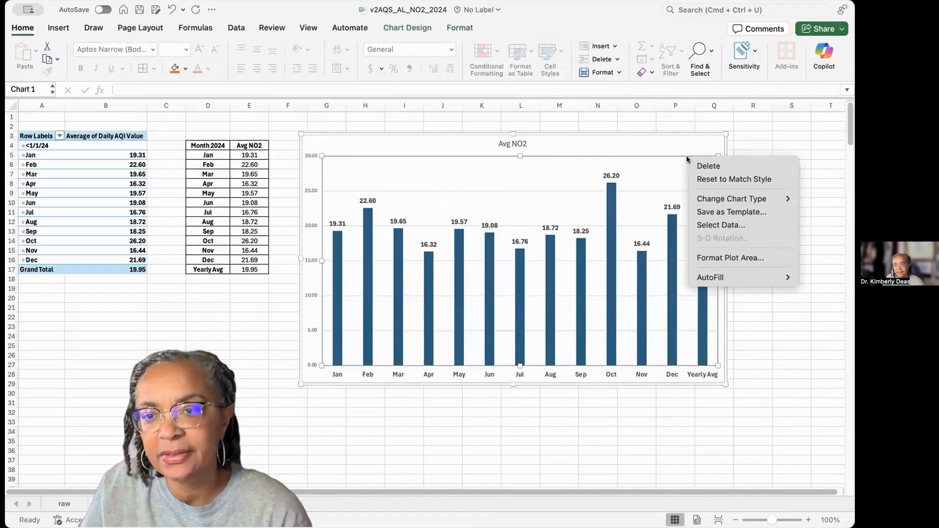
left_click(717, 259)
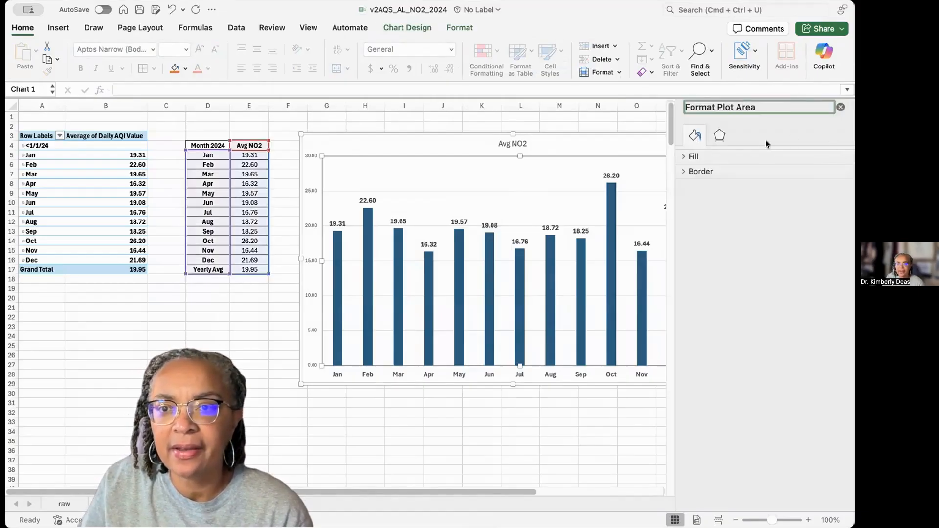
left_click(840, 107)
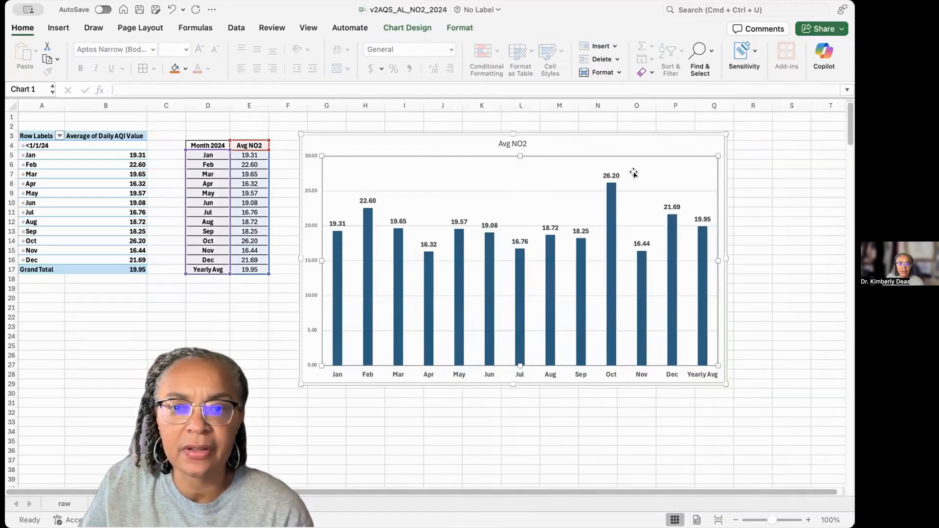
- Remove the chart's horizontal major gridlines by setting them to No line
double_click(555, 189)
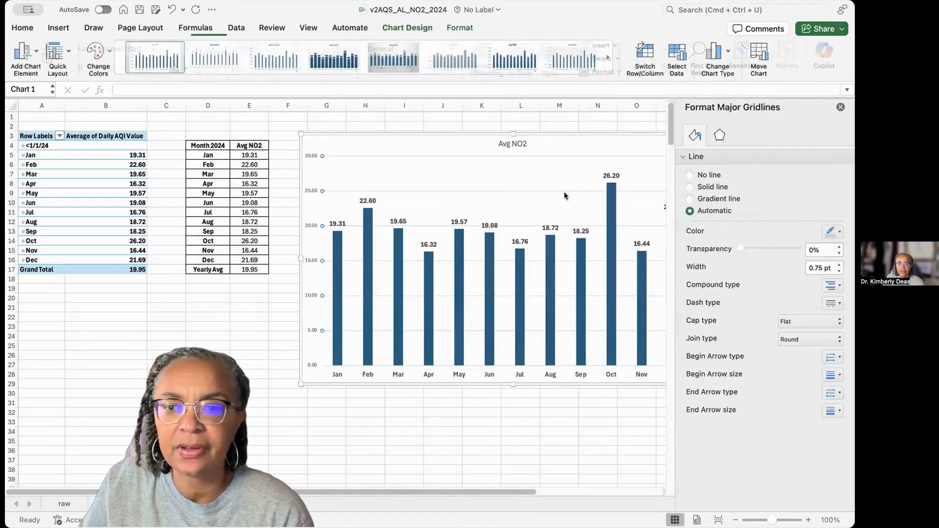
left_click(689, 176)
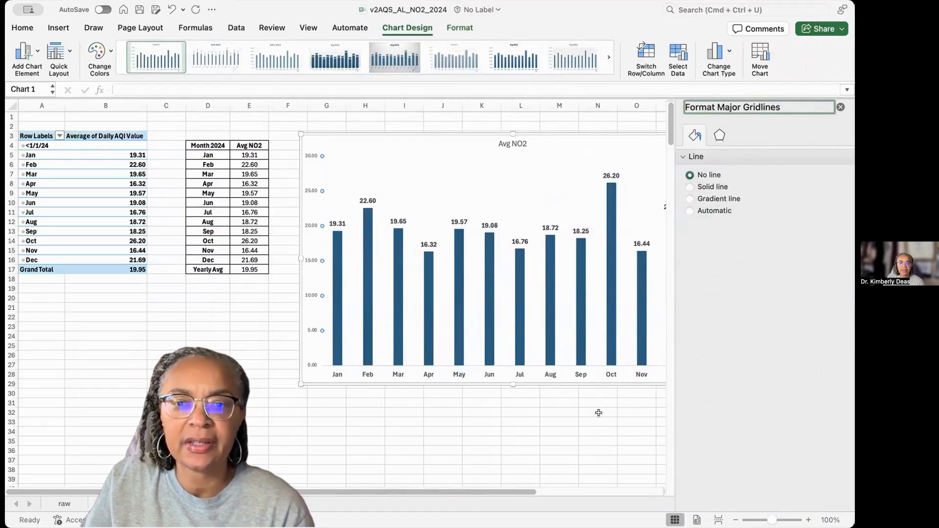
left_click(597, 418)
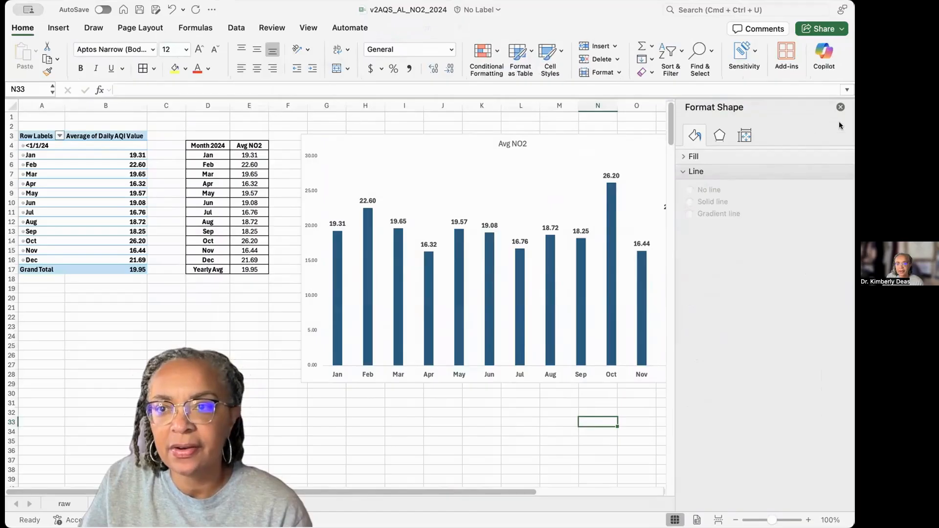
left_click(840, 107)
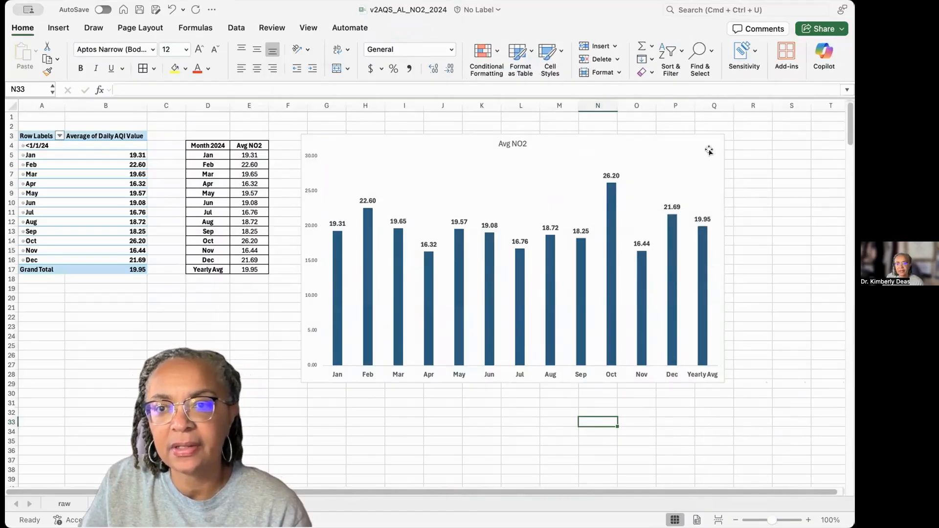
- Widen the chart so that its right edge reaches about column S
left_click(709, 150)
left_click_drag(726, 256, 797, 257)
left_click(732, 283)
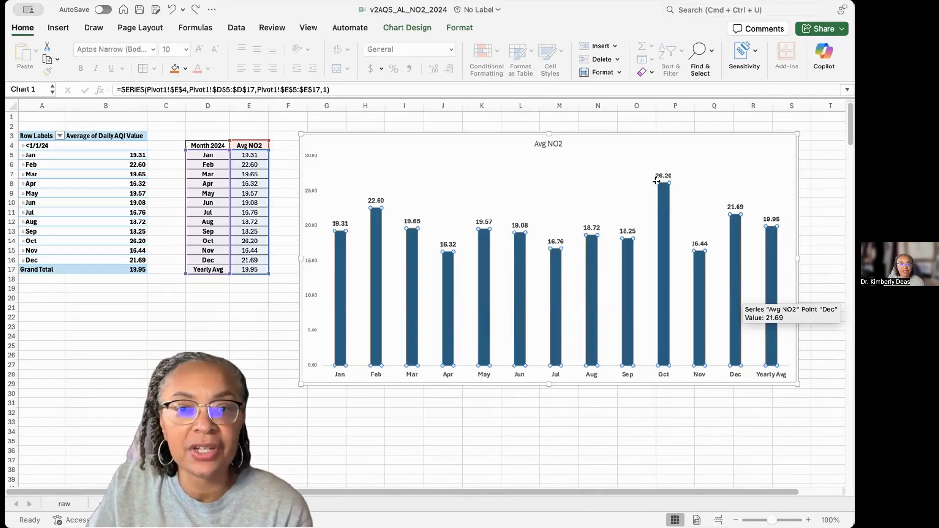
right_click(735, 259)
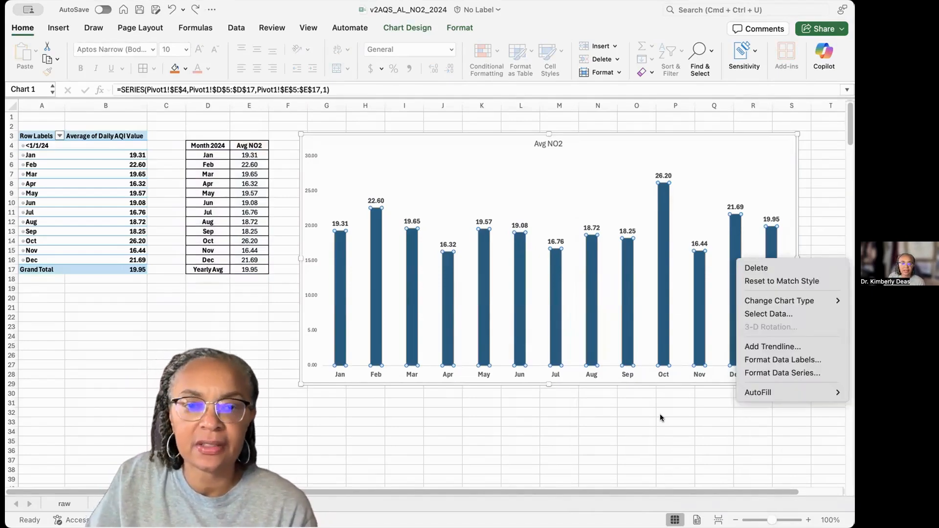
key("Escape")
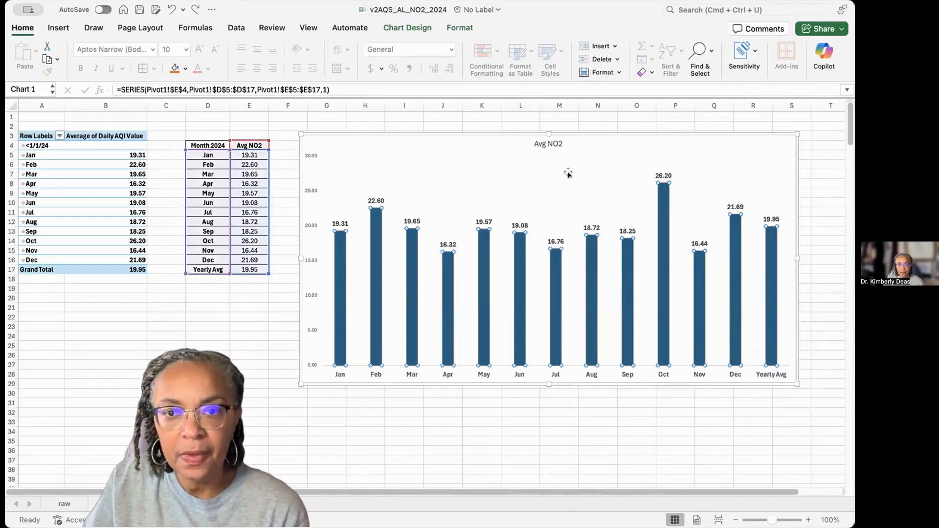
- Extend the chart title to read "Avg NO2 2024 - Birmingham / Hoover Al"
double_click(556, 144)
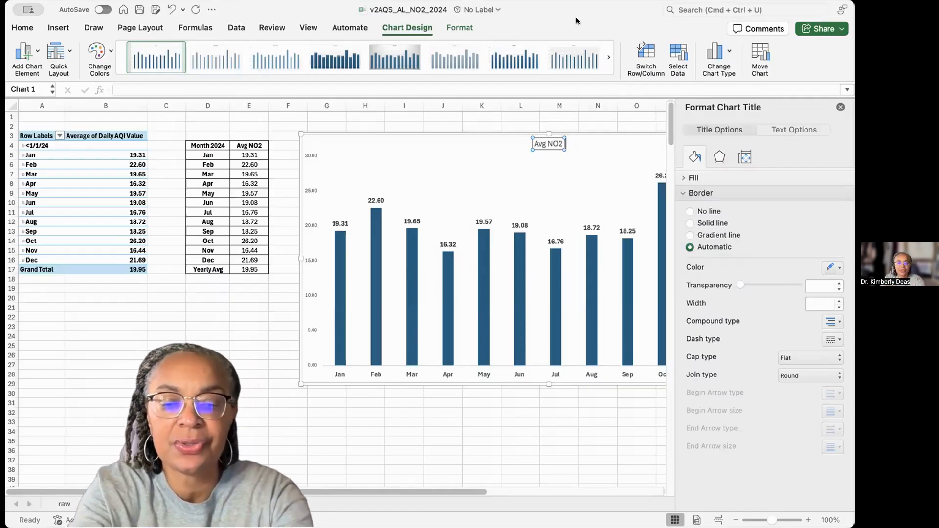
type("202")
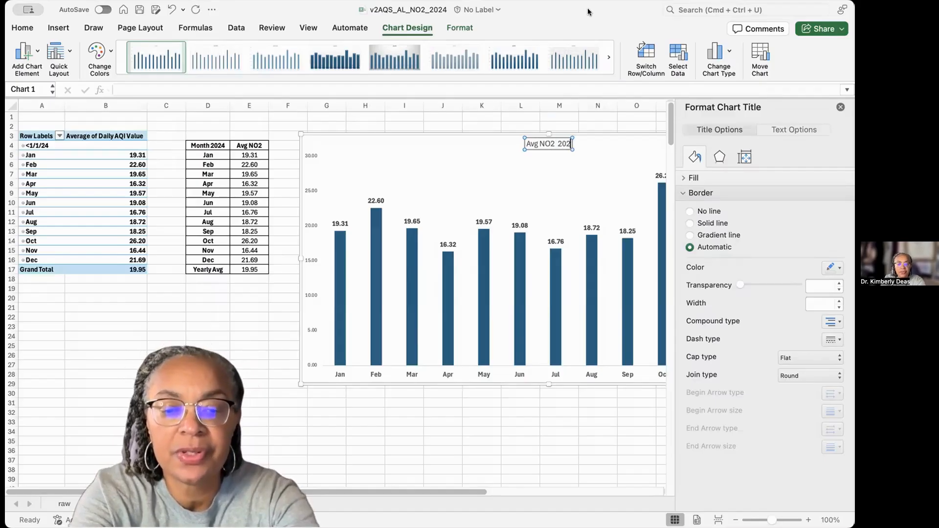
type("4 - B")
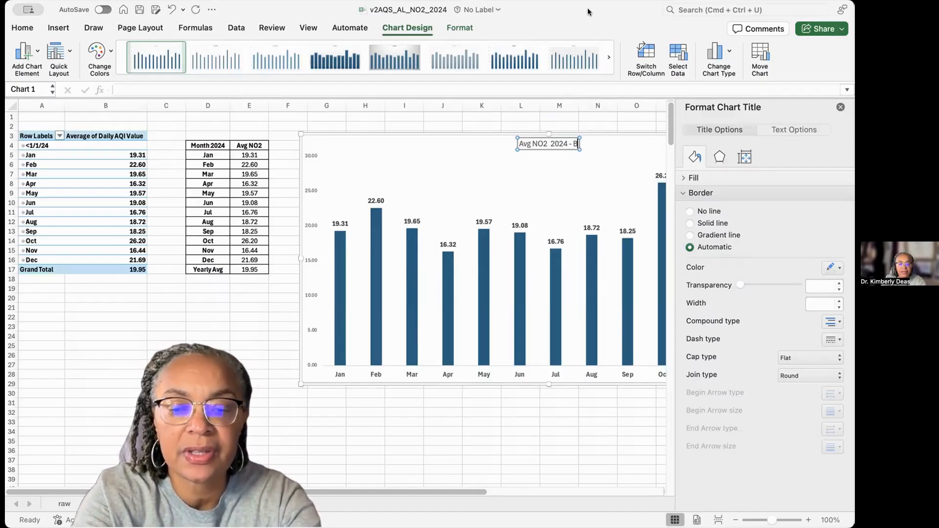
type("irmingham")
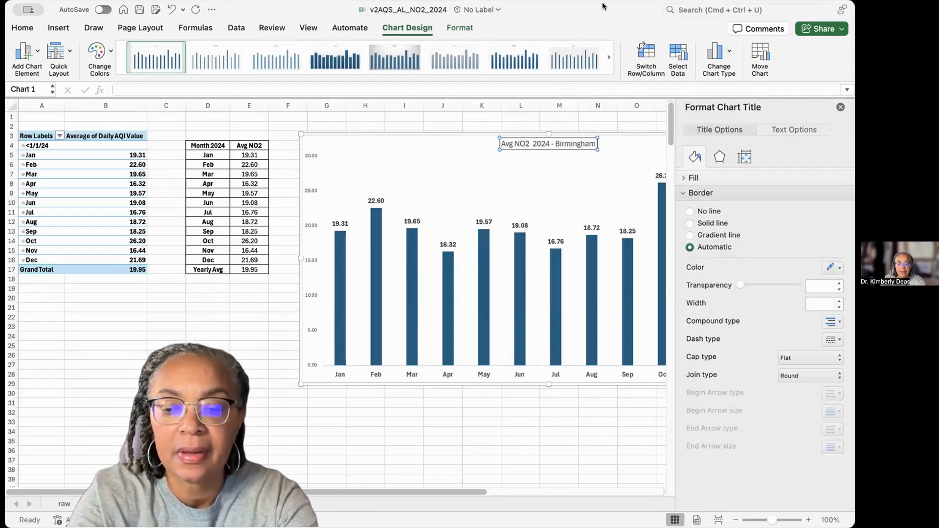
type(" / Hoover")
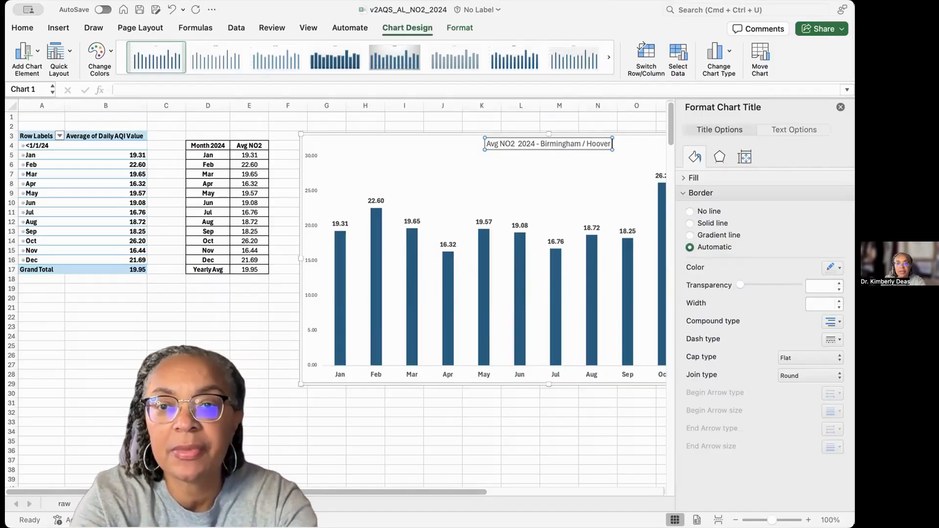
type(" Al")
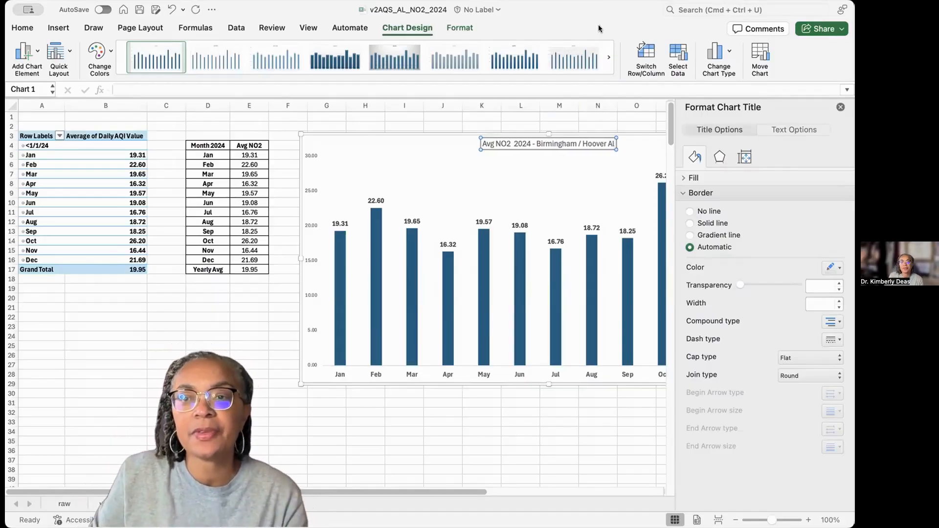
left_click(840, 107)
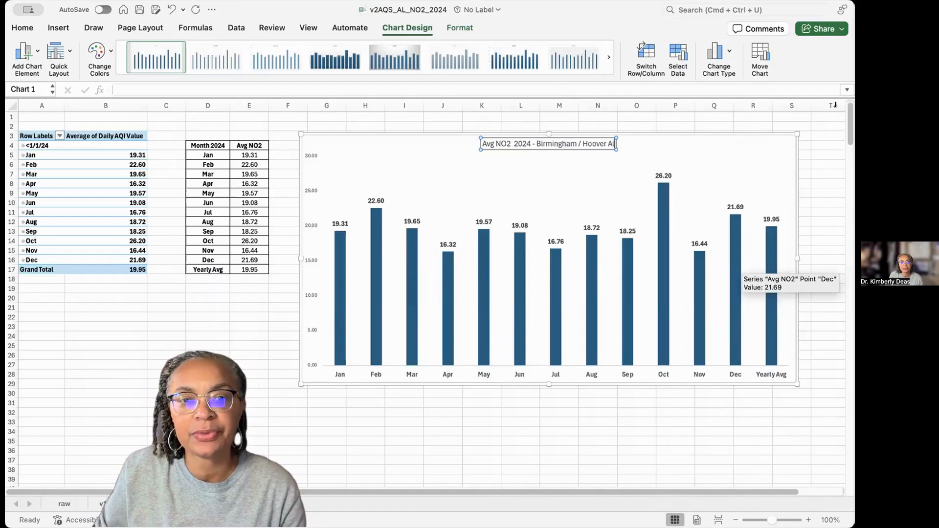
left_click(547, 428)
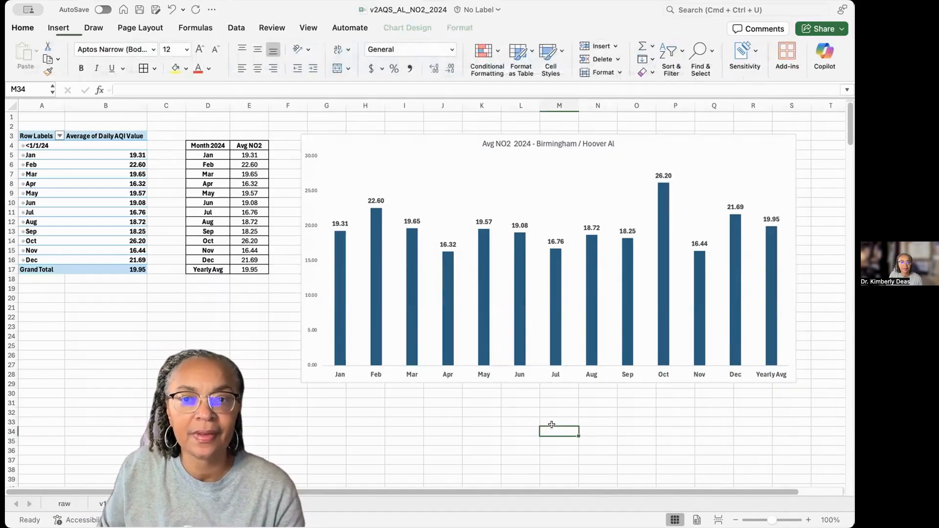